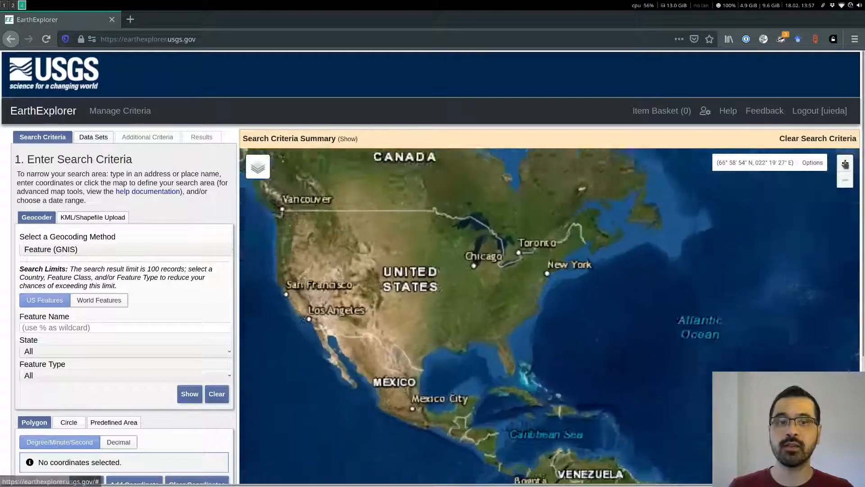
Step: Place a search coordinate on the large white salt flat south of Lago de Coipasa in Bolivia, at about 20° 12' S, 067° 32' W
left_click_drag(605, 298, 387, 253)
left_click_drag(626, 272, 497, 288)
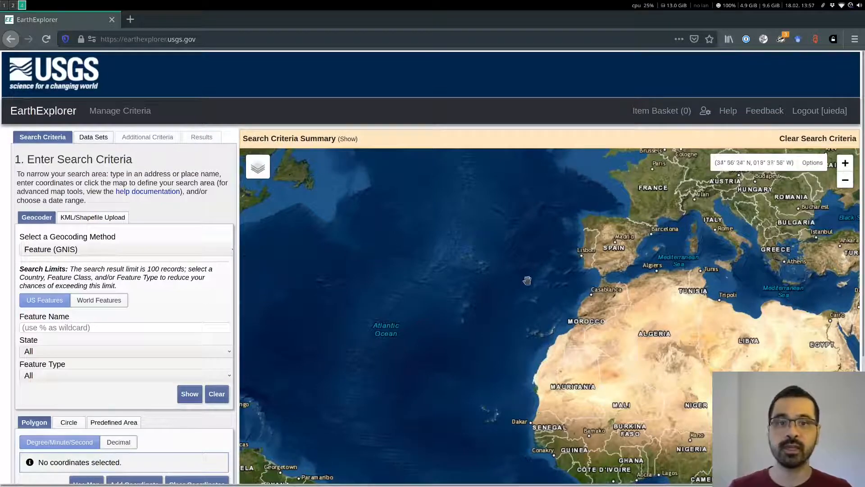
left_click_drag(494, 312, 631, 251)
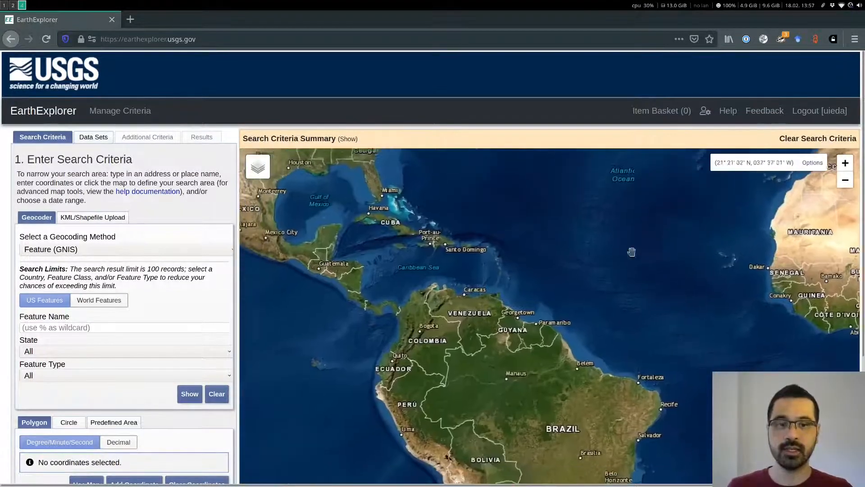
left_click_drag(496, 364, 483, 216)
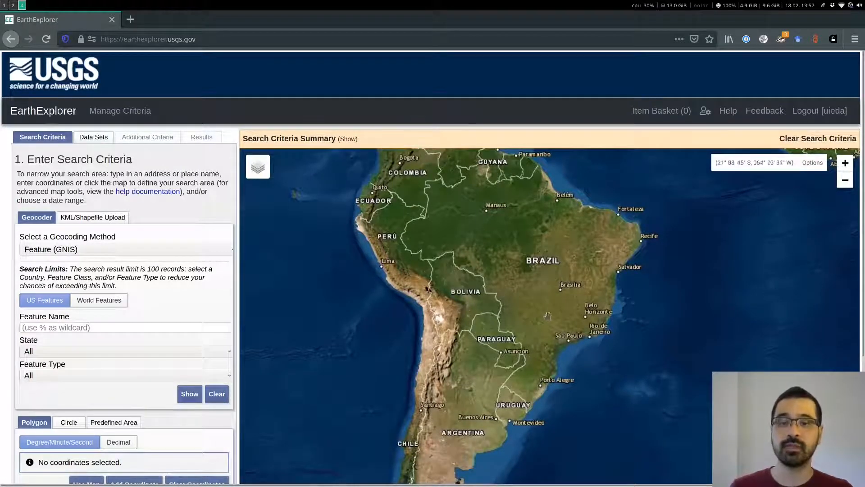
left_click_drag(476, 336, 524, 272)
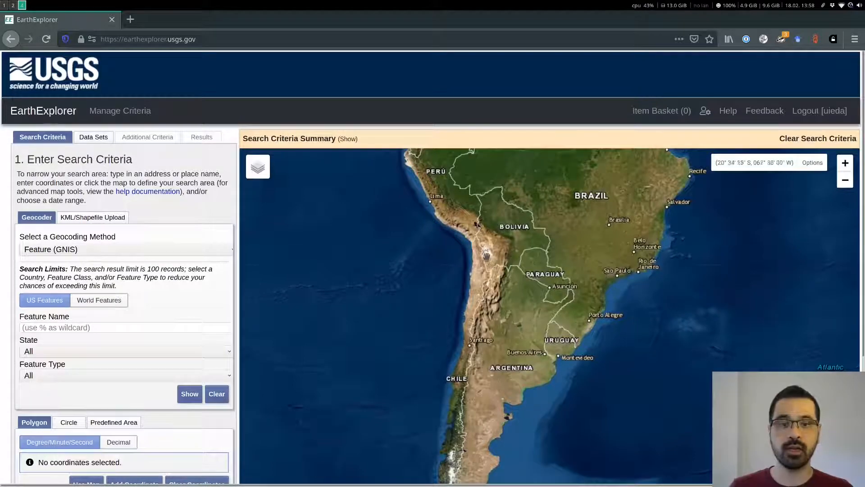
scroll(490, 265, "up", 2)
scroll(488, 236, "up", 1)
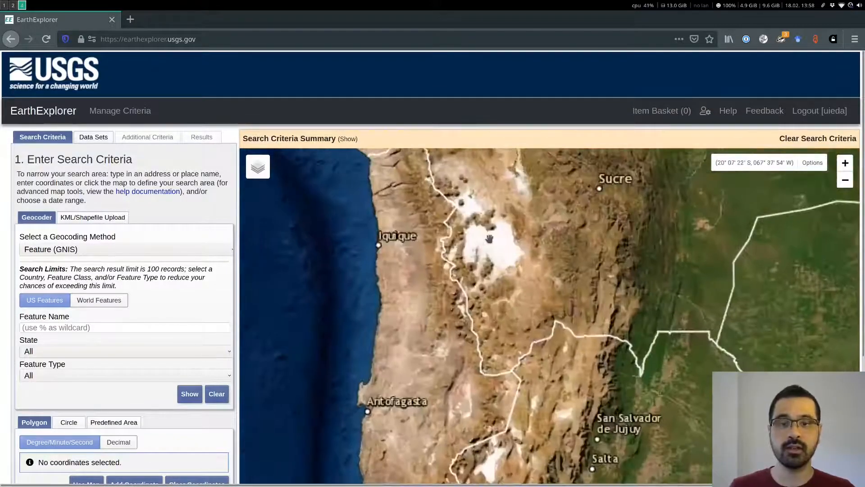
left_click_drag(508, 240, 484, 297)
scroll(483, 297, "up", 1)
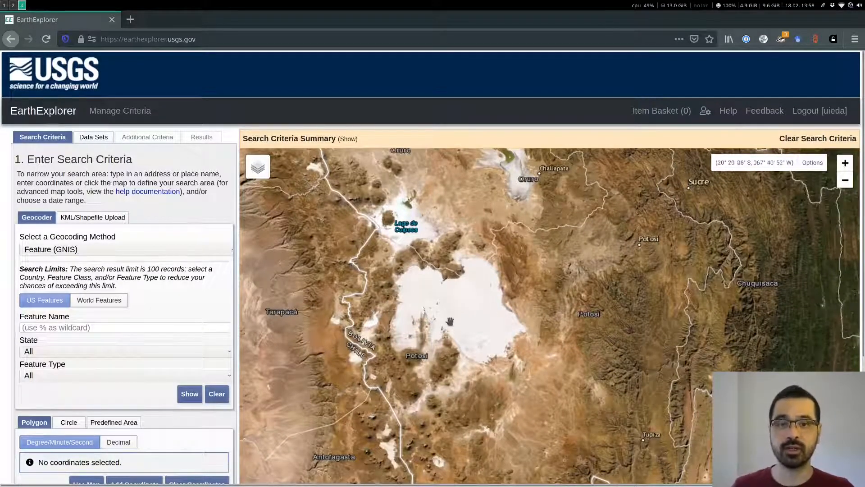
left_click_drag(454, 319, 467, 311)
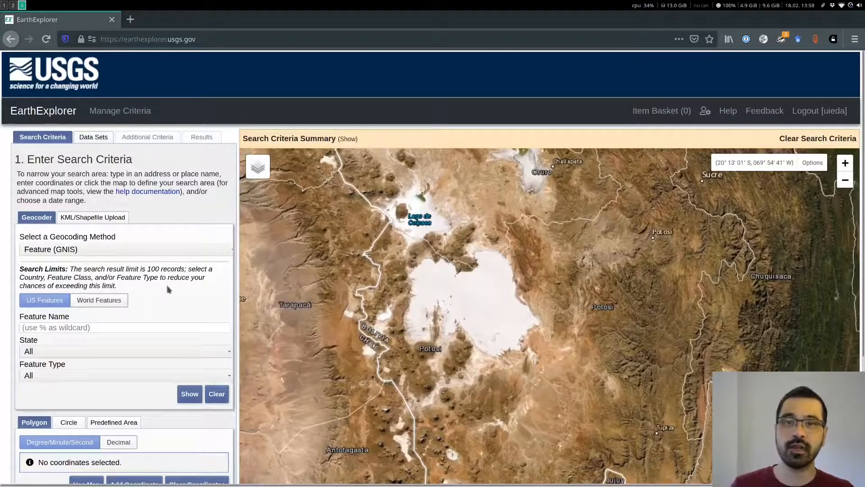
left_click(476, 288)
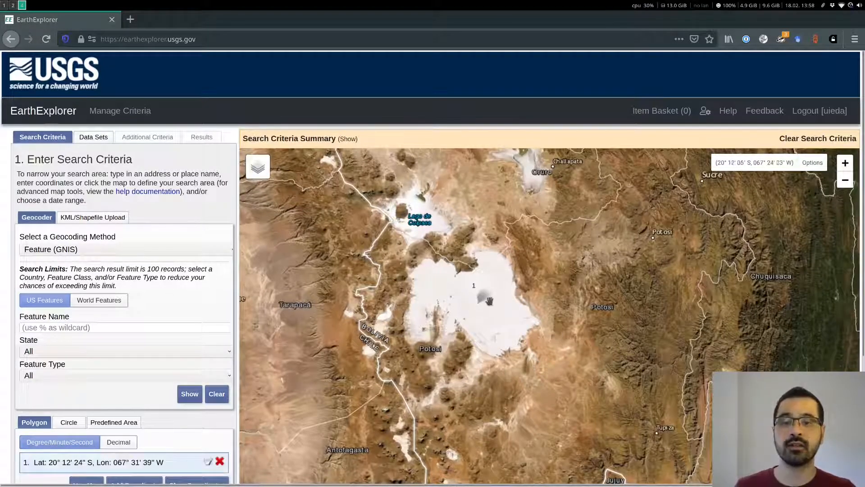
Step: Set the search date range from 01/01/2020 to 01/01/2021
scroll(83, 339, "down", 3)
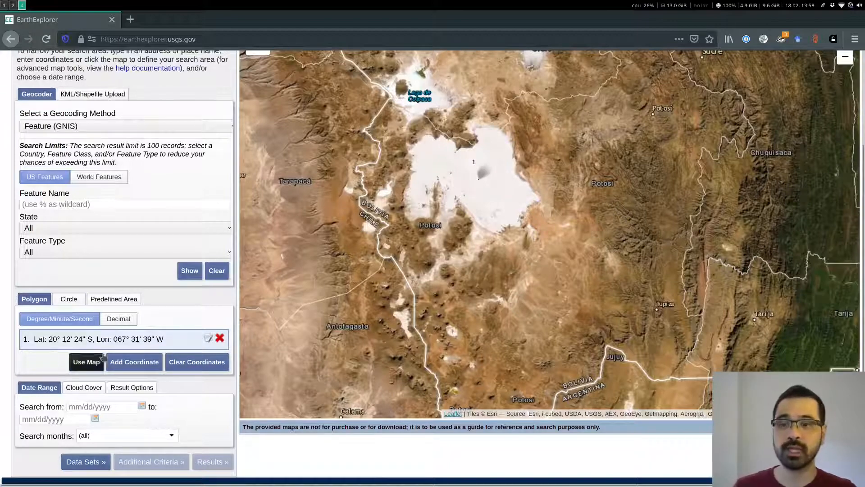
left_click(71, 407)
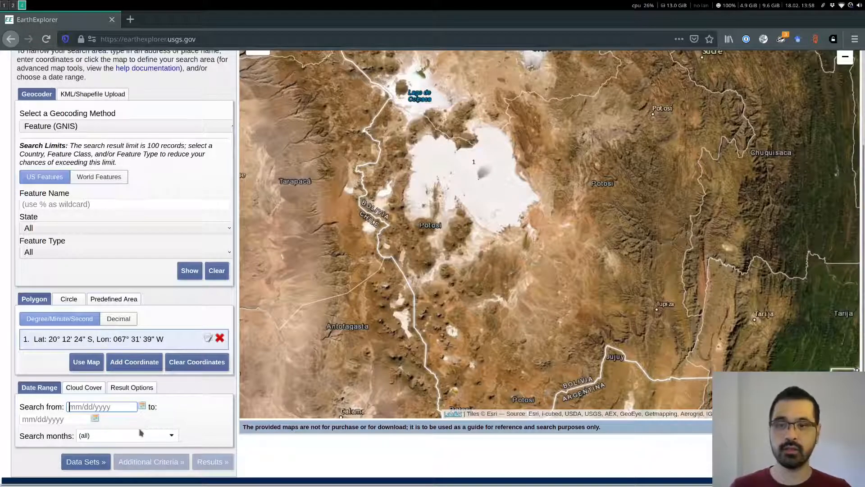
type("01/01/2020")
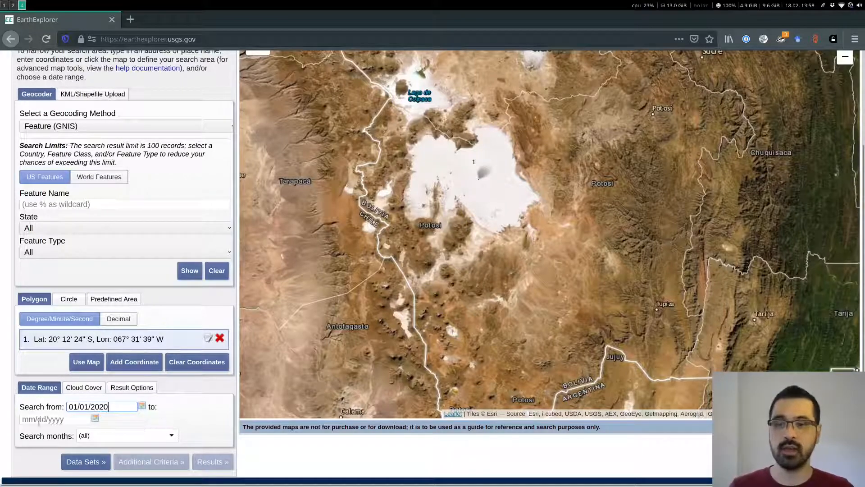
left_click(41, 419)
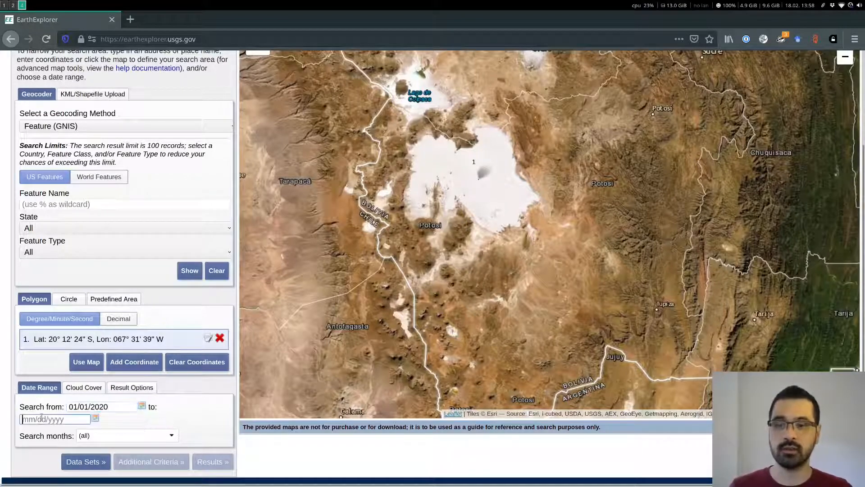
type("01/0")
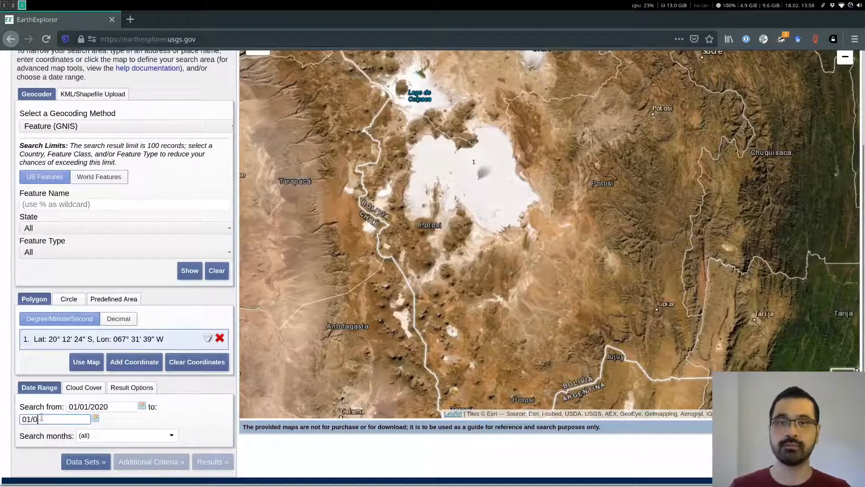
type("1/2021")
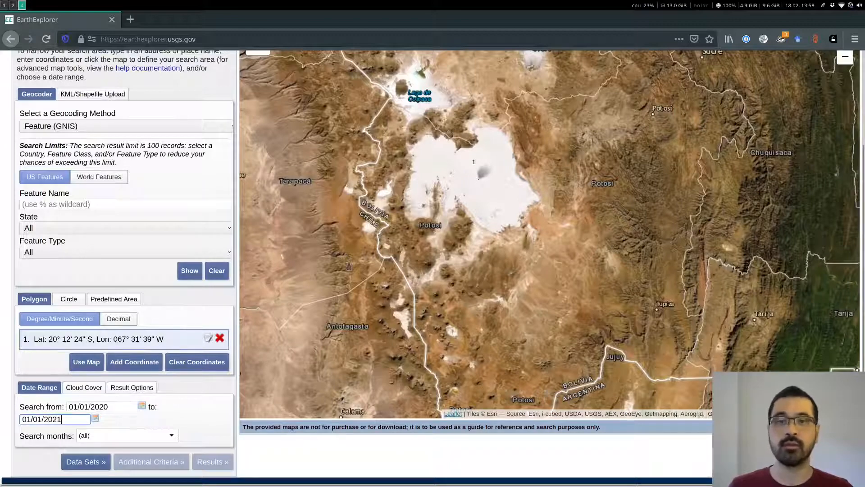
Step: Restrict the search months to November and December only
left_click(143, 438)
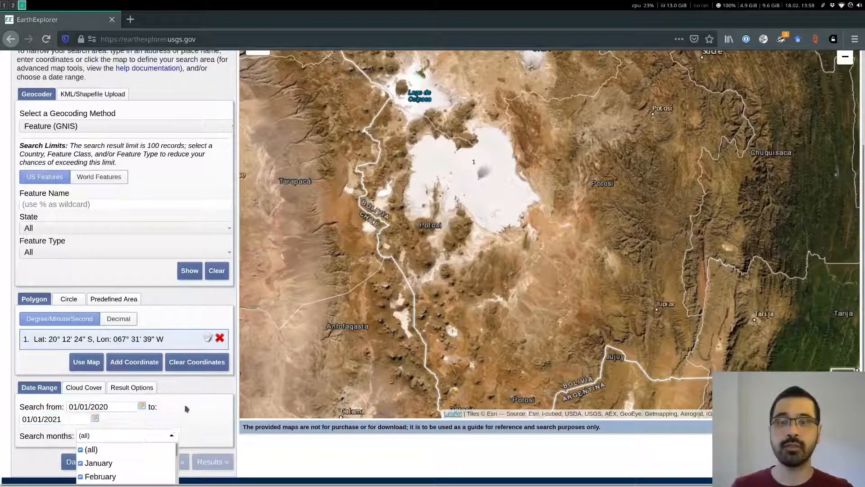
scroll(201, 406, "down", 1)
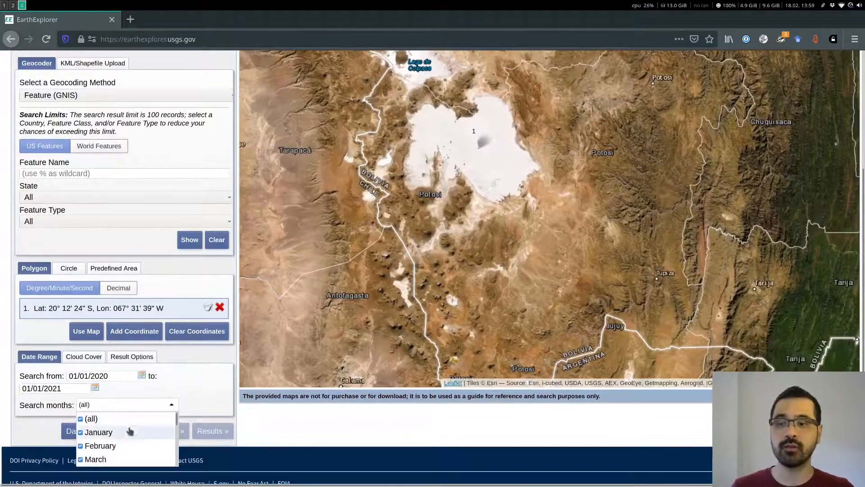
scroll(129, 430, "down", 2)
scroll(139, 432, "up", 2)
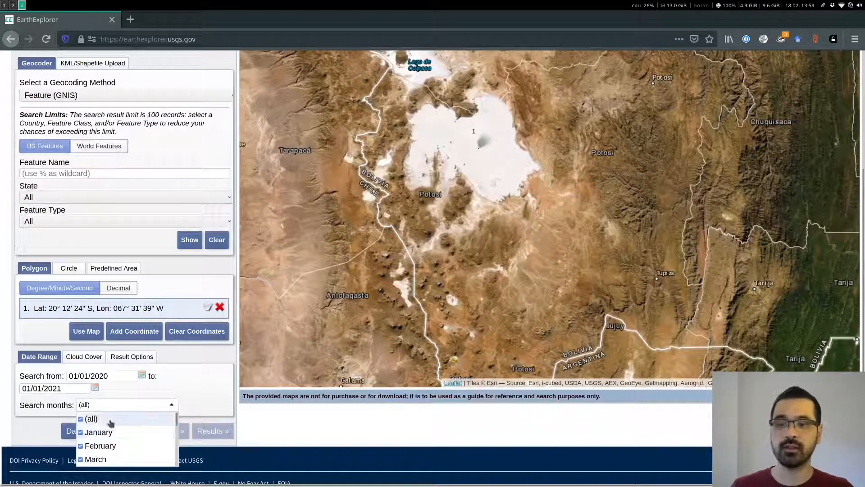
left_click(111, 417)
scroll(122, 426, "down", 1)
scroll(124, 429, "down", 4)
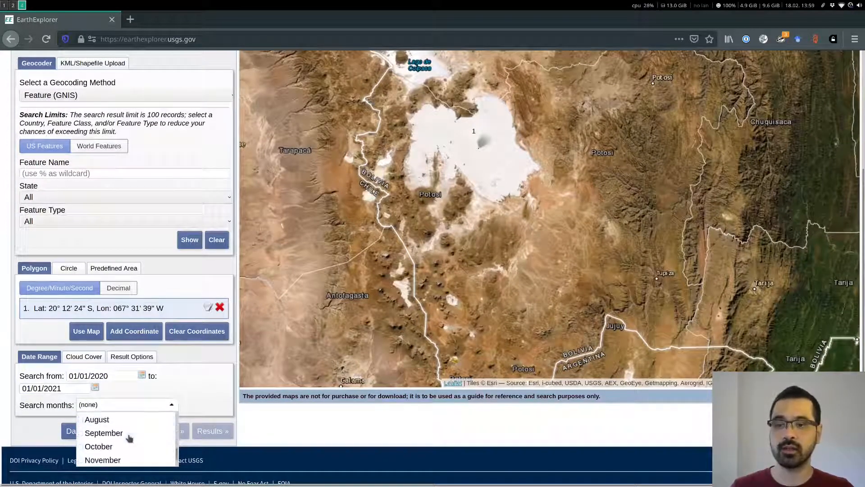
left_click(120, 458)
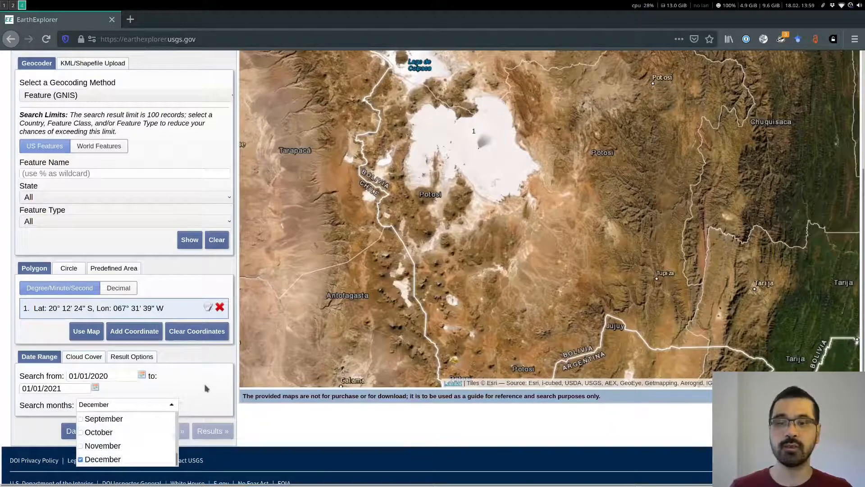
left_click(112, 446)
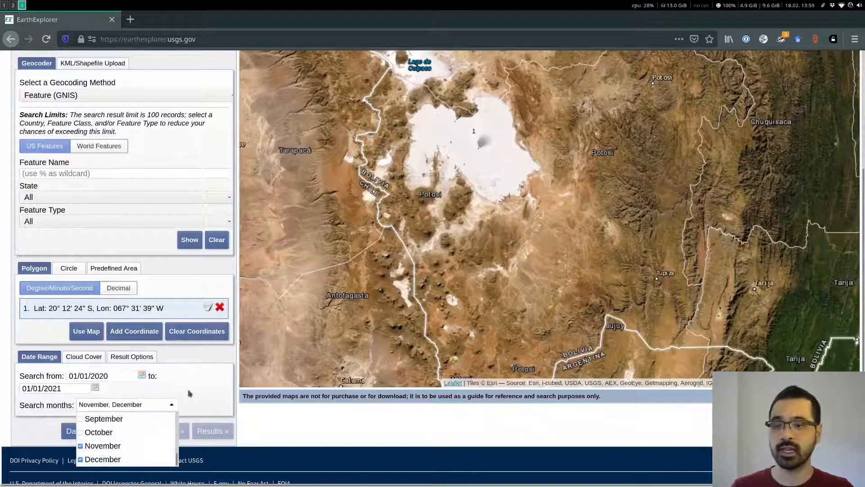
left_click(193, 390)
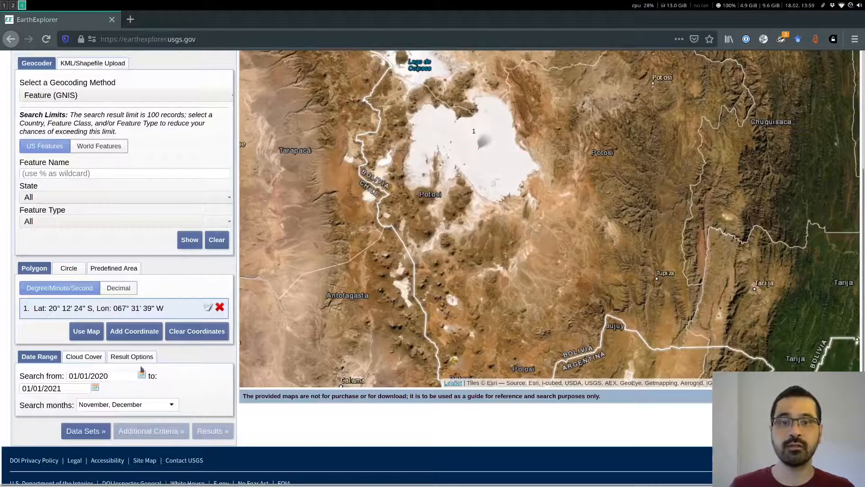
Step: Limit the cloud cover range to 0% - 30%
left_click(92, 357)
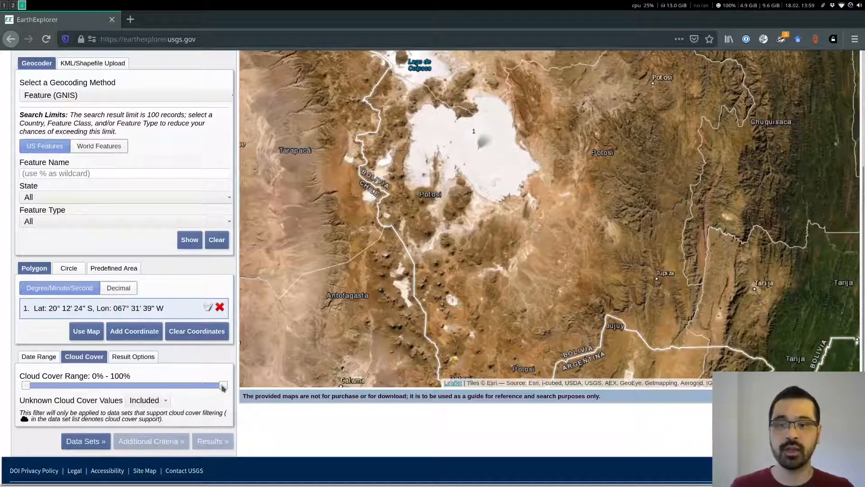
left_click_drag(223, 386, 85, 386)
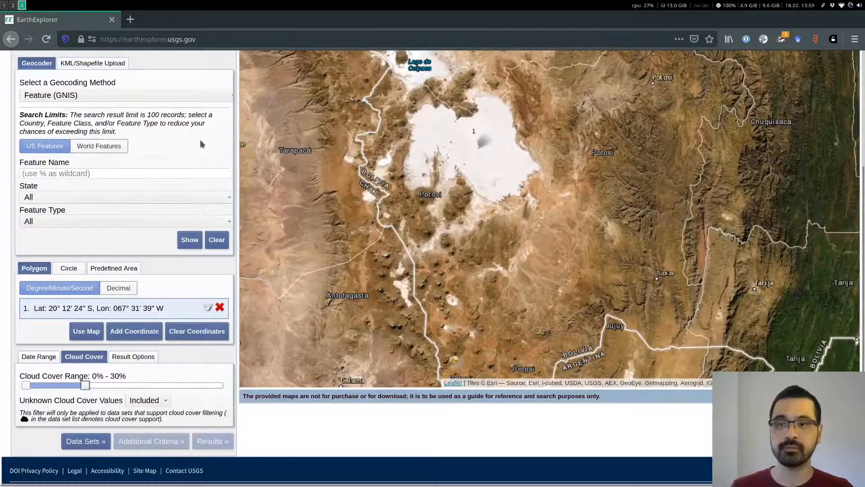
Step: Select the Landsat 8 OLI/TIRS C2 L2 data set from Landsat Collection 2 Level-2
scroll(201, 141, "up", 4)
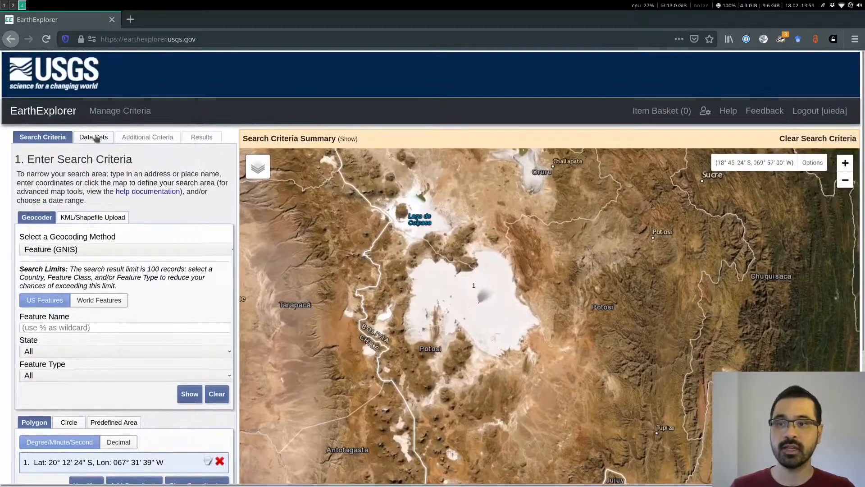
left_click(95, 138)
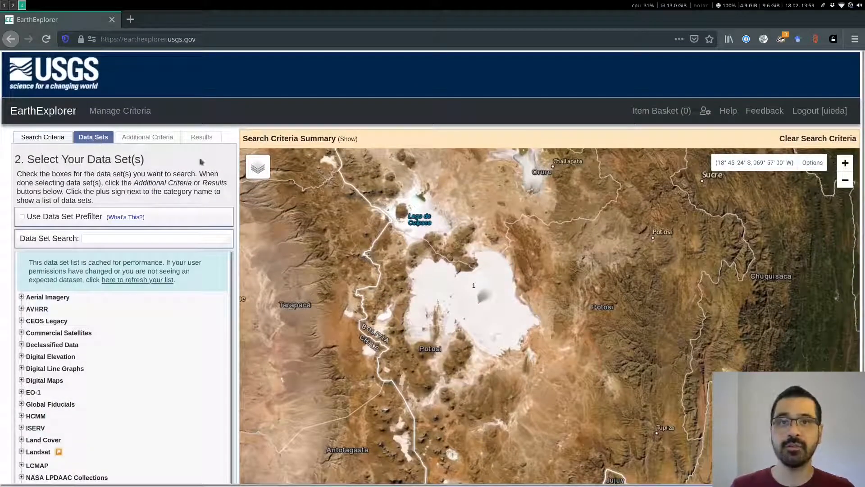
scroll(82, 391, "down", 1)
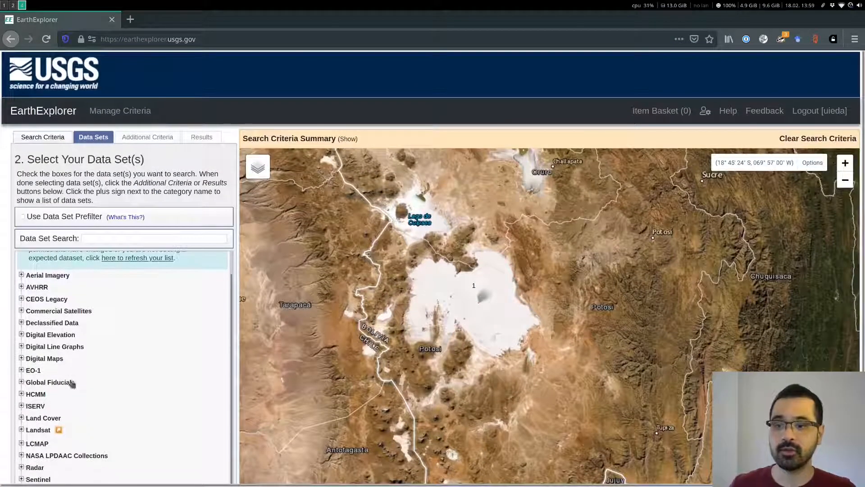
left_click(21, 429)
scroll(149, 399, "down", 2)
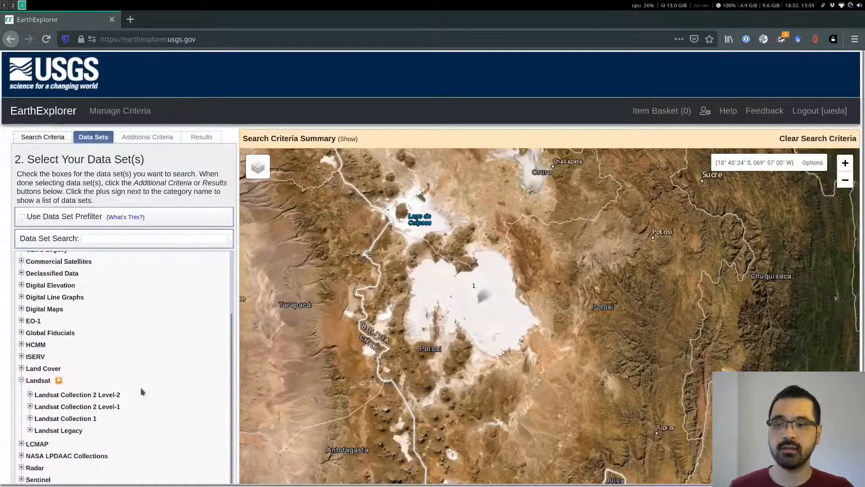
left_click(29, 394)
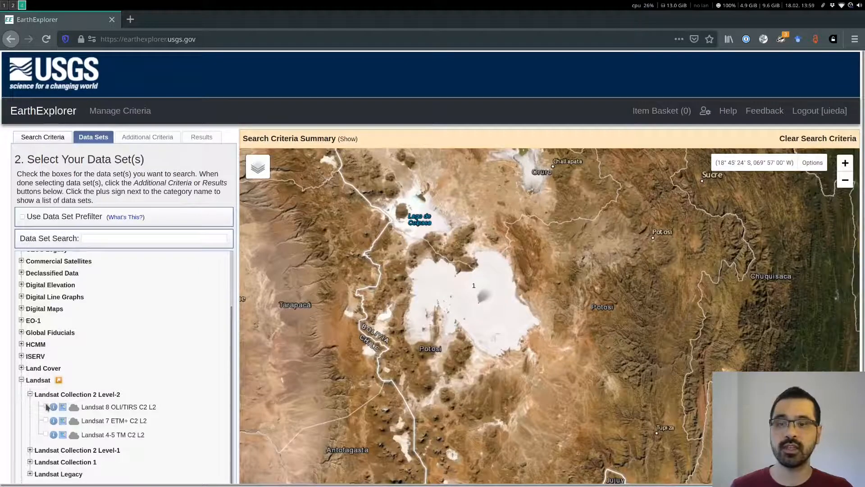
left_click(46, 406)
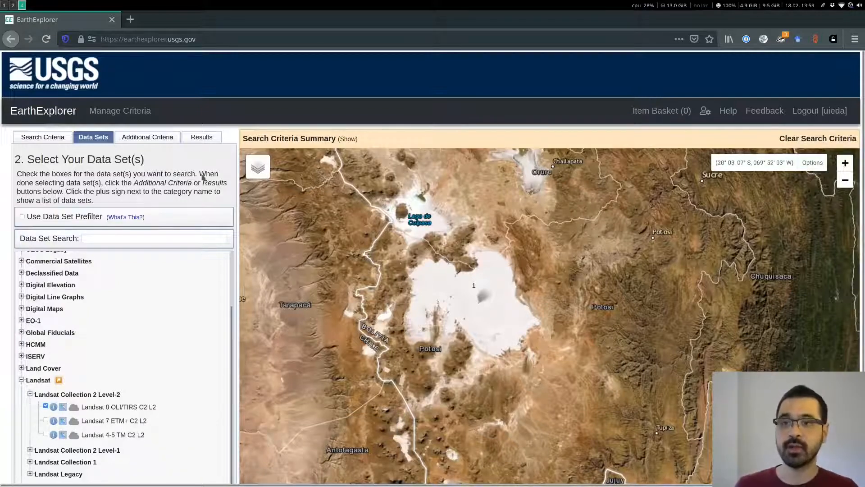
Step: Run the search with the chosen criteria and look through the listed Landsat 8 scenes
left_click(202, 138)
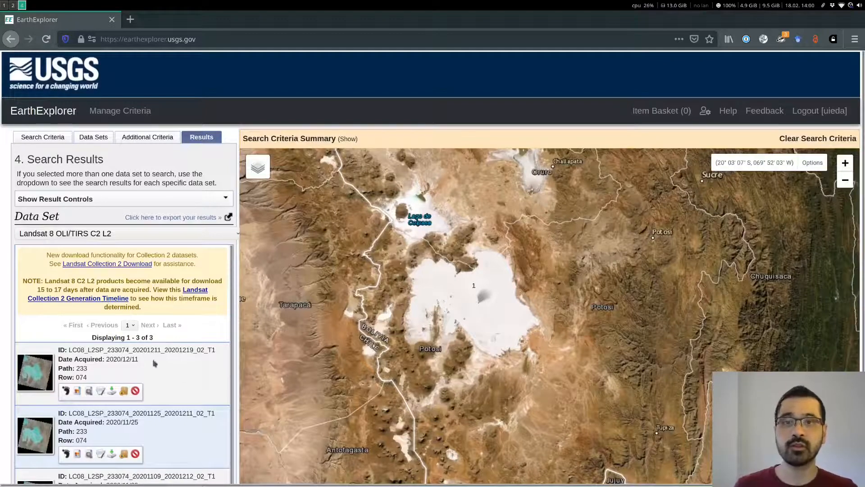
scroll(153, 363, "down", 1)
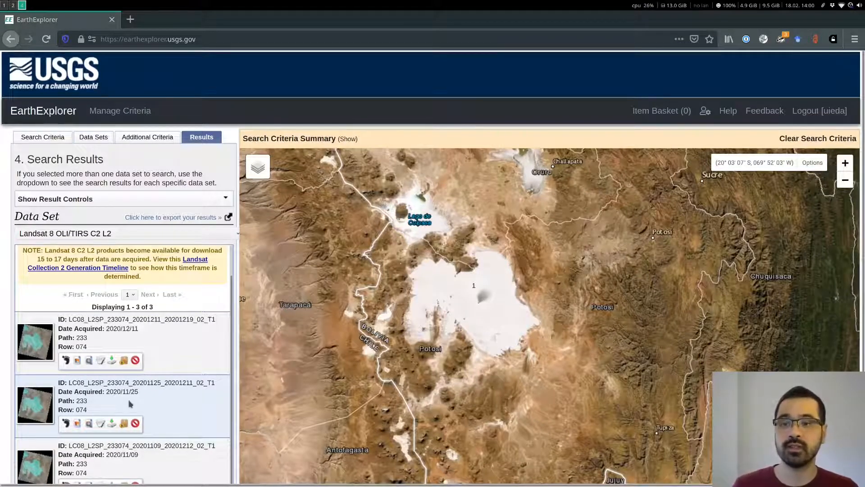
scroll(123, 399, "down", 1)
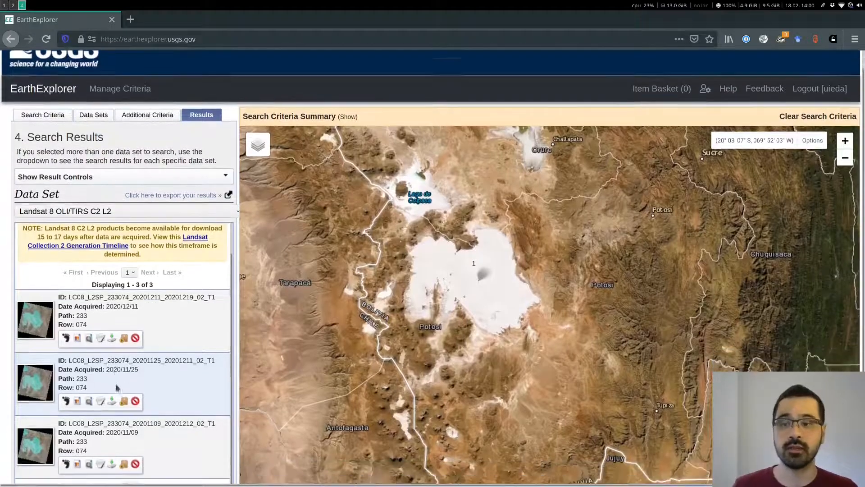
scroll(116, 345, "down", 1)
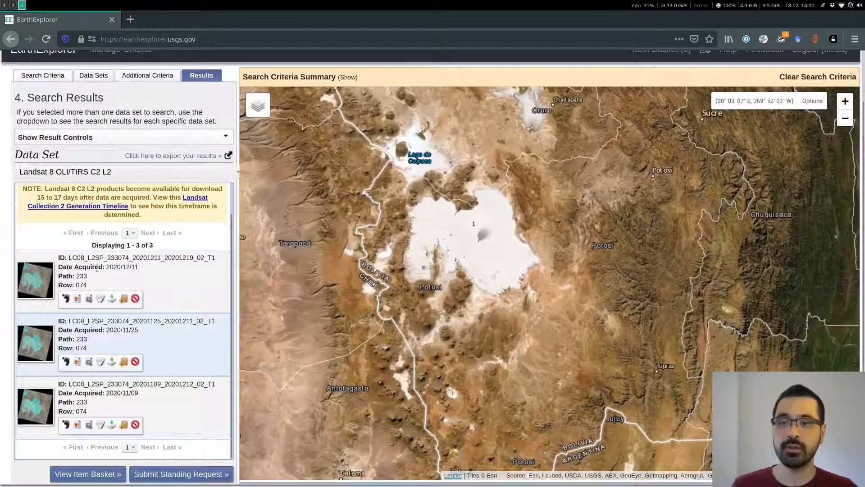
Step: Show the footprint of the scene acquired 2020/12/11 on the map and open its full preview with attributes
left_click(66, 299)
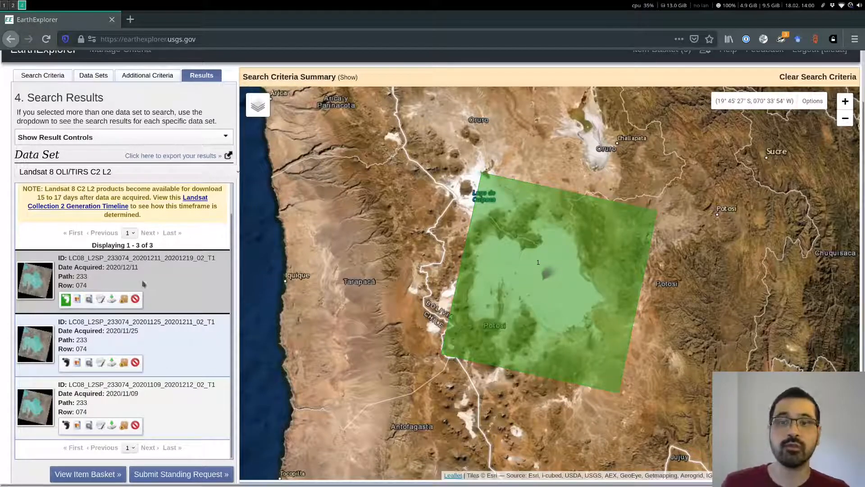
left_click(42, 281)
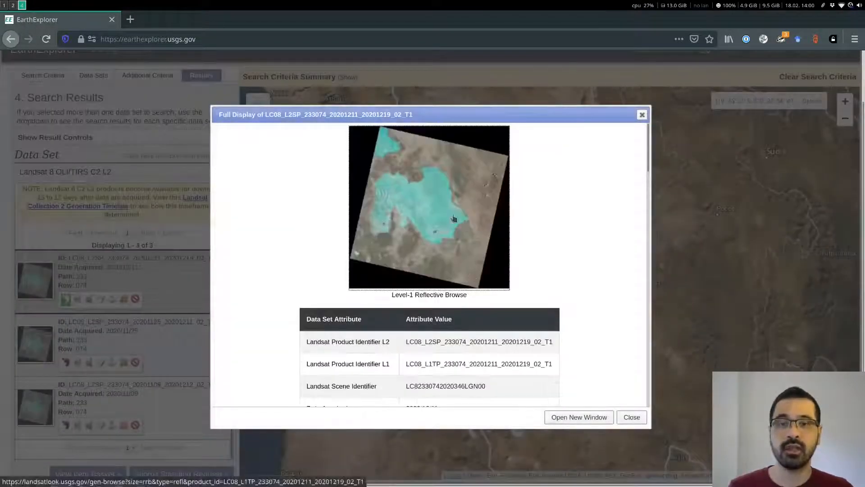
Step: View the full-size Level-1 Reflective Browse image of the 2020/12/11 scene and close its full display
left_click(436, 209)
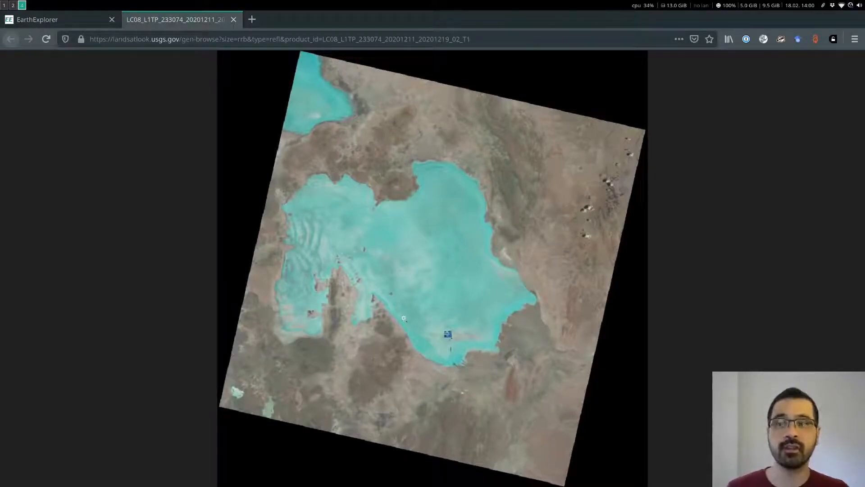
left_click(61, 21)
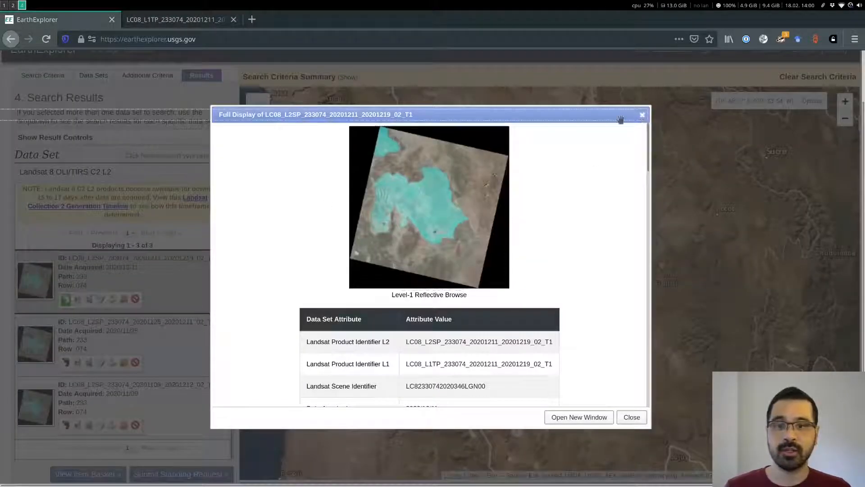
left_click(642, 115)
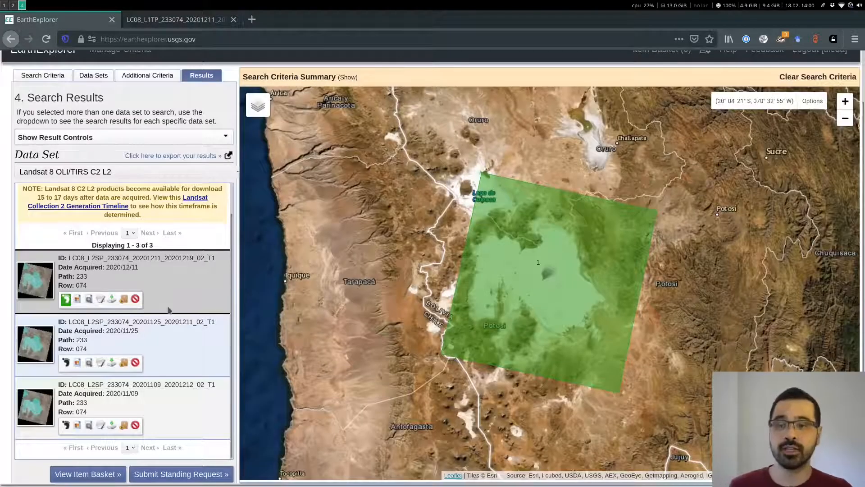
Step: Open the product download options of the 2020/12/11 scene and examine the individual band files, especially SR_B2, SR_B3 and SR_B4
left_click(112, 299)
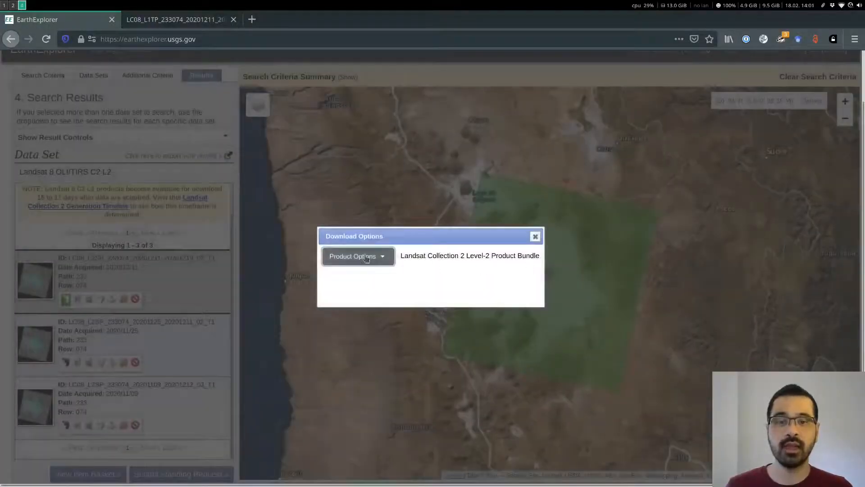
left_click(366, 258)
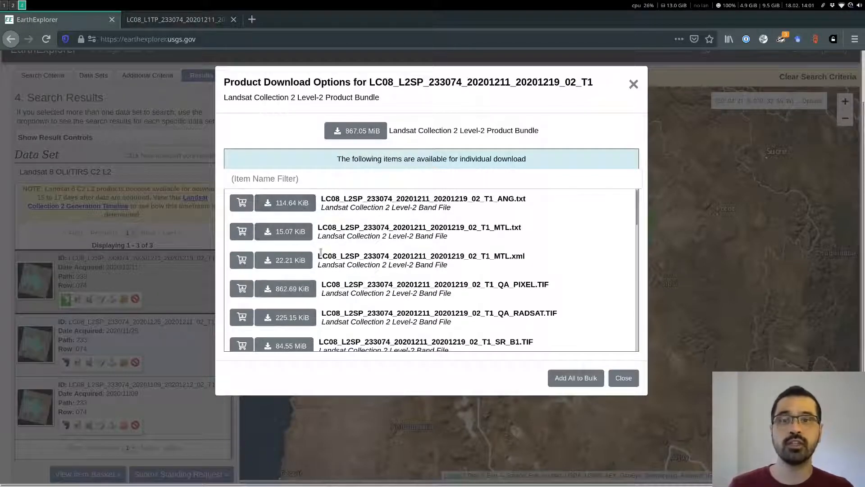
scroll(299, 235, "down", 3)
scroll(368, 233, "up", 3)
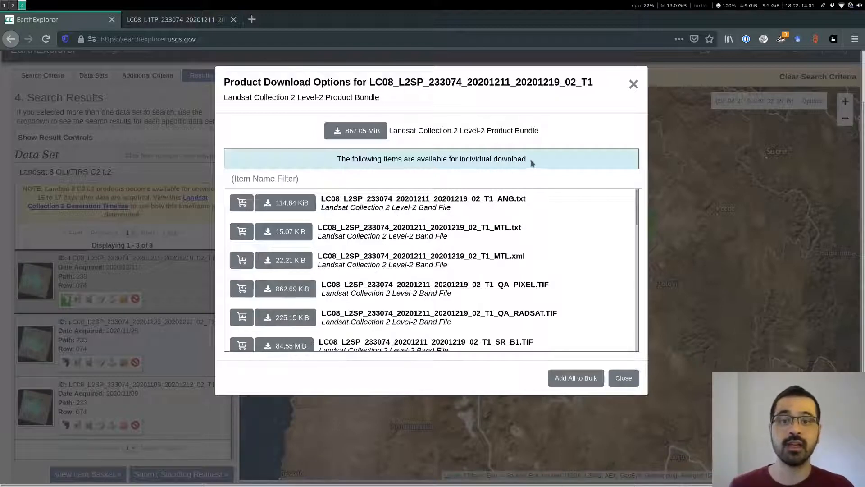
scroll(527, 246, "down", 3)
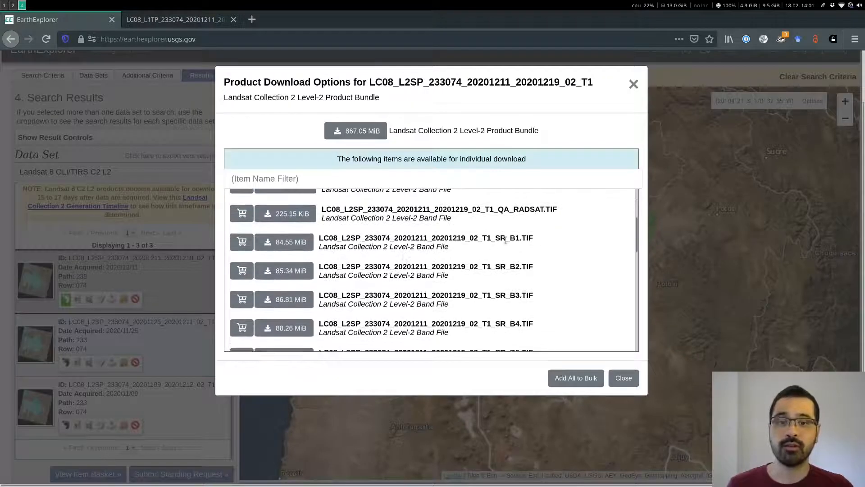
left_click_drag(496, 266, 318, 267)
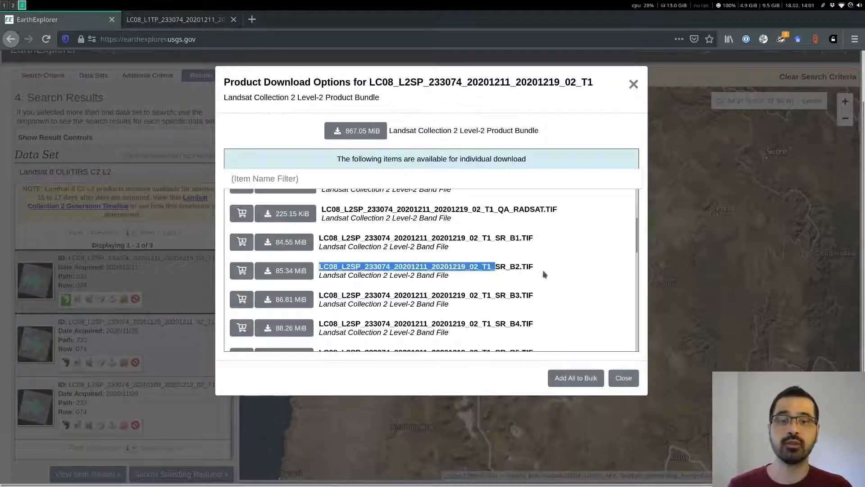
left_click_drag(512, 295, 319, 295)
left_click_drag(510, 324, 319, 323)
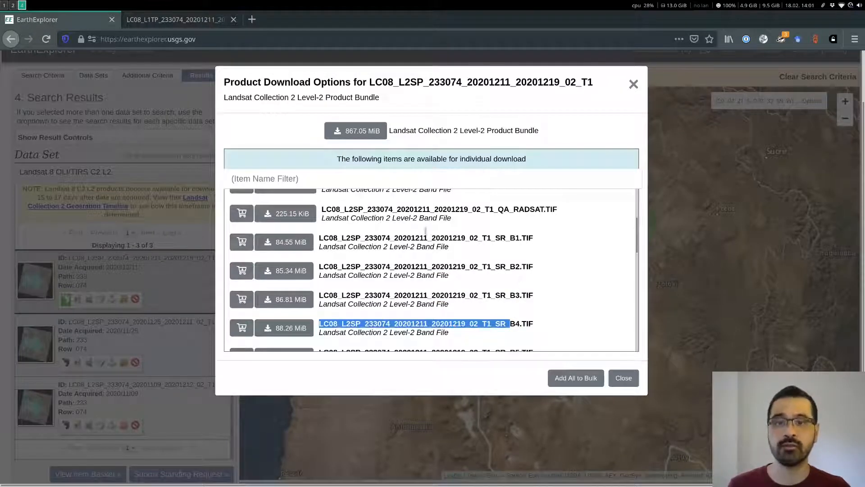
Step: Start downloading the SR_B1.TIF band file and return to the EarthExplorer page
left_click(296, 246)
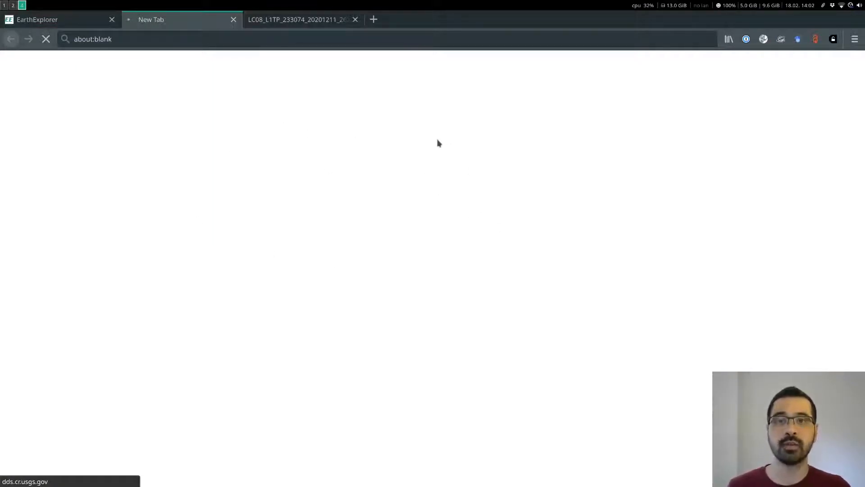
left_click(77, 21)
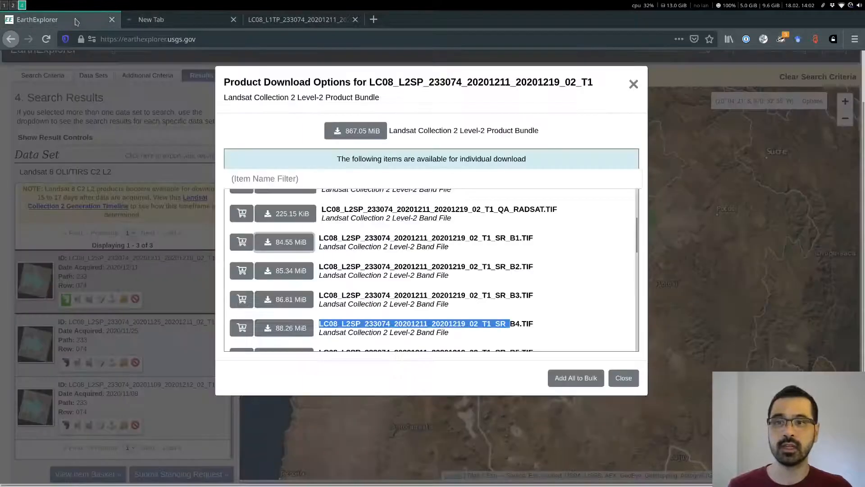
Step: Look at the MTL.txt metadata file among the individual downloads and close the scene's download options
scroll(481, 276, "up", 2)
scroll(482, 276, "up", 2)
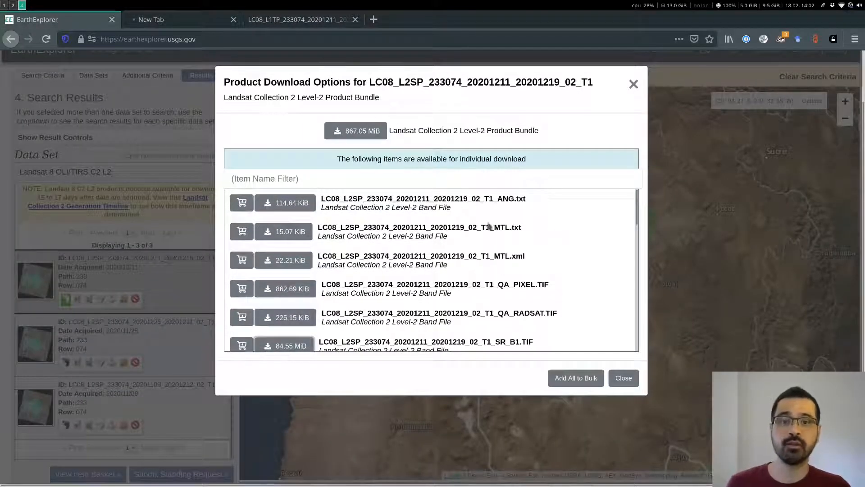
left_click_drag(494, 228, 521, 229)
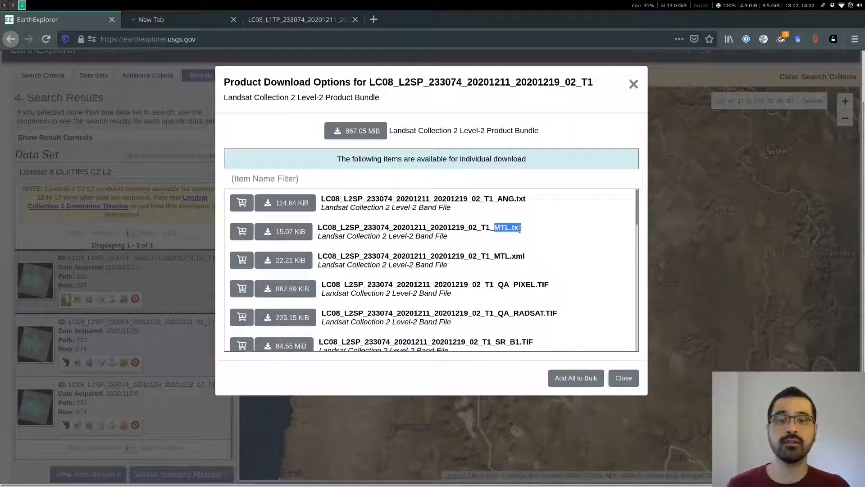
left_click_drag(465, 227, 460, 227)
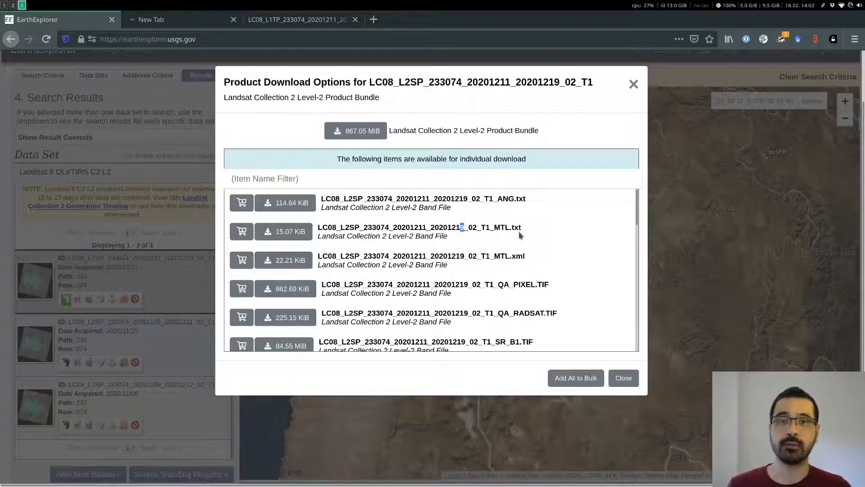
left_click(634, 83)
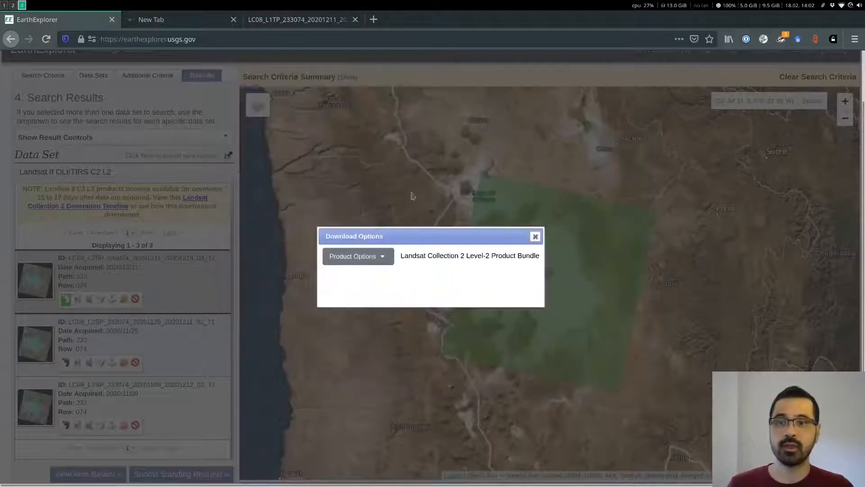
left_click(535, 236)
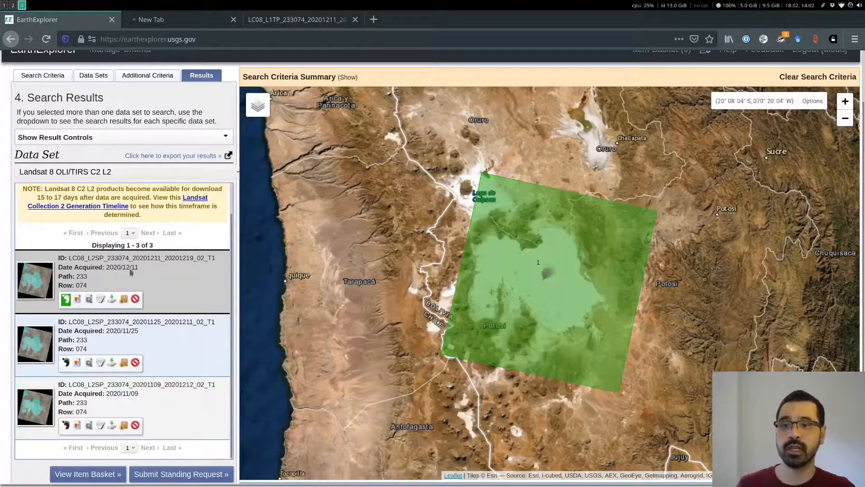
Step: Check the path and row of the 2020/12/11 scene in the search results
double_click(62, 276)
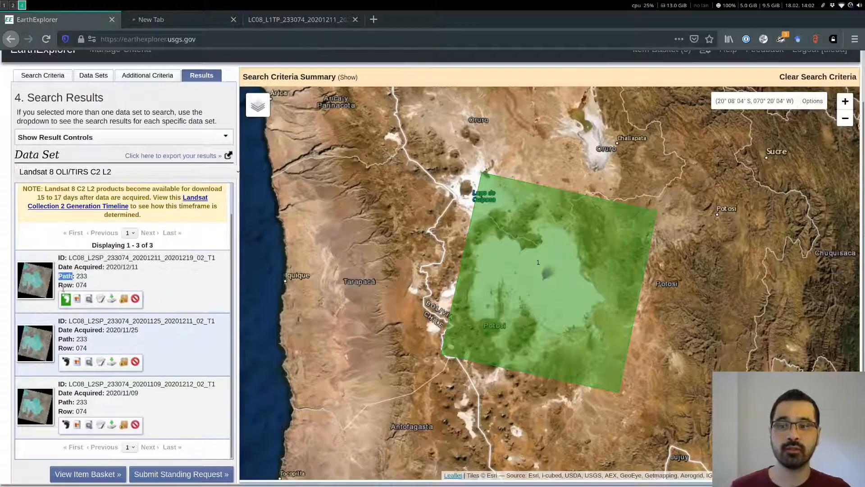
double_click(64, 286)
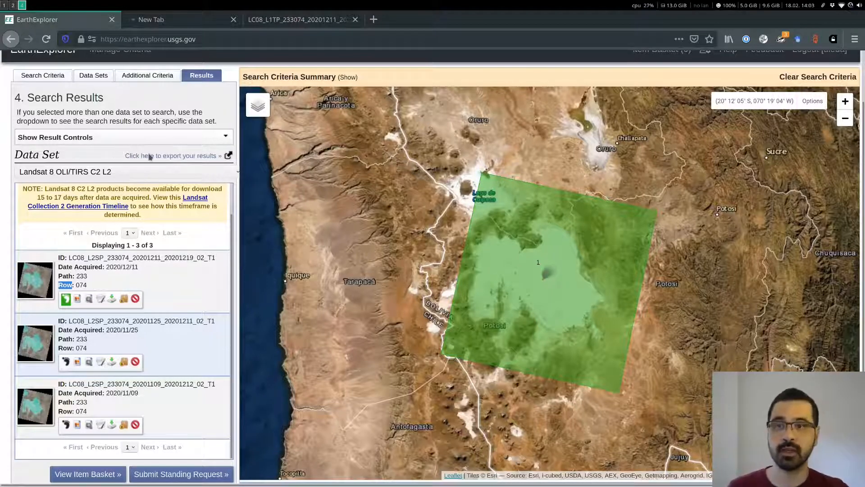
scroll(119, 339, "down", 2)
scroll(120, 339, "down", 3)
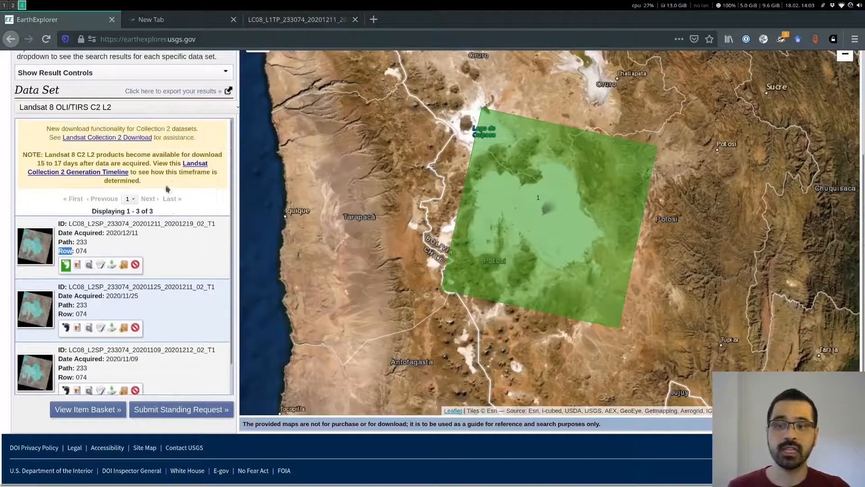
scroll(189, 113, "up", 3)
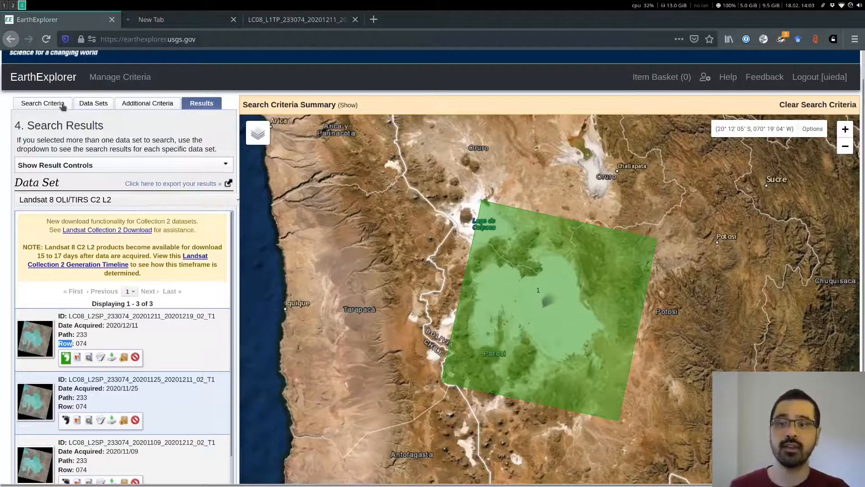
Step: Cancel the pending SR_B1.TIF download and set the geocoding method in the search criteria to Path/Row
left_click(63, 105)
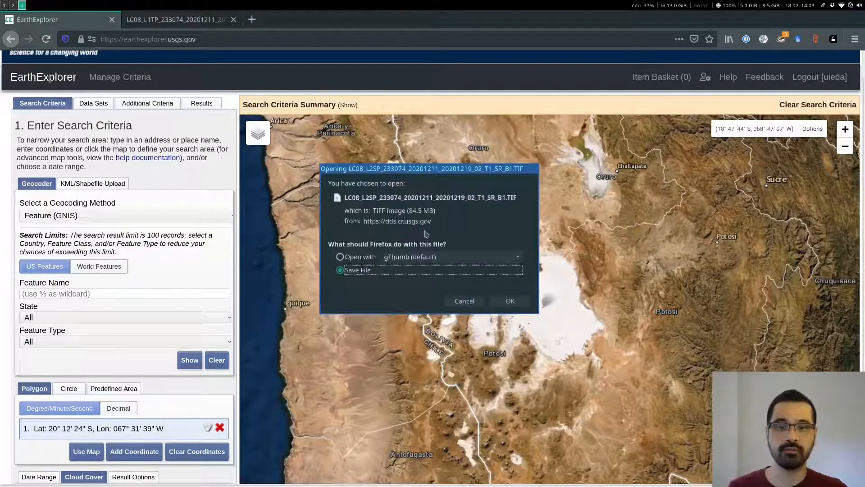
left_click(464, 302)
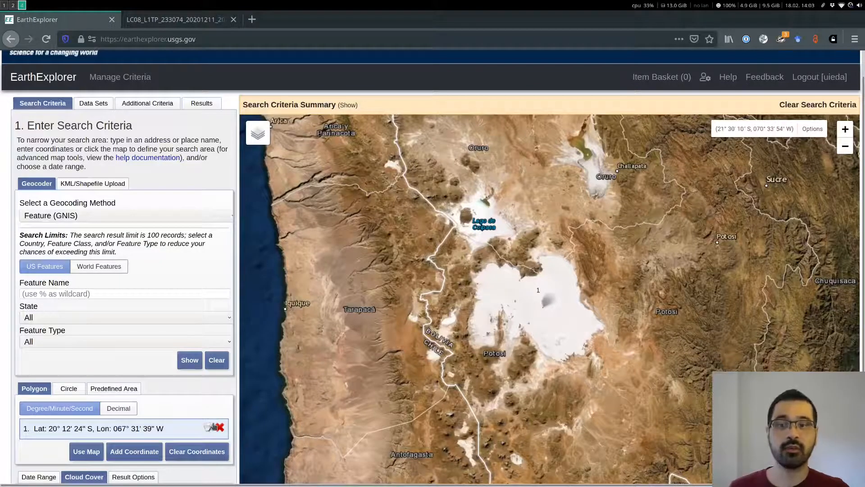
left_click(66, 218)
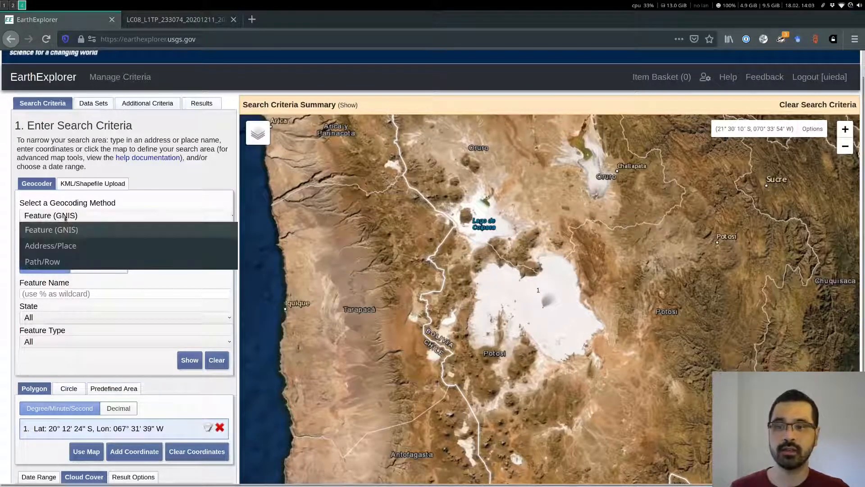
left_click(66, 262)
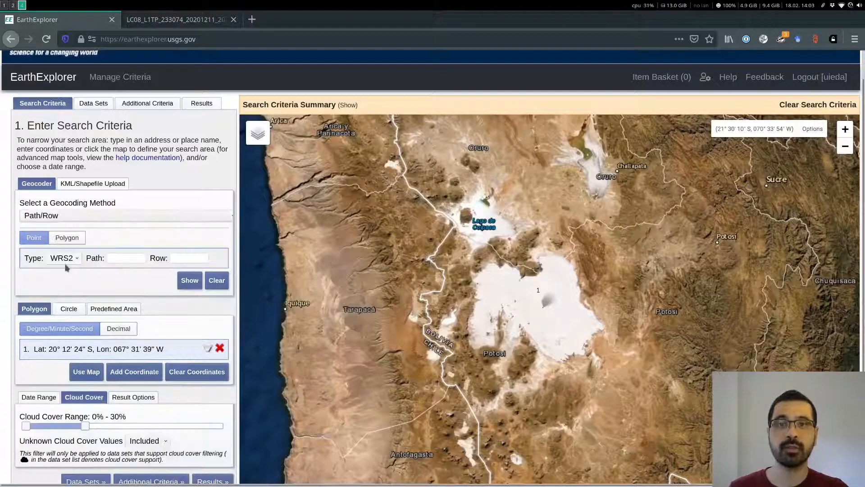
Step: Enter WRS2 path 233 and row 074 from the listed scene and show that location on the map
left_click(136, 258)
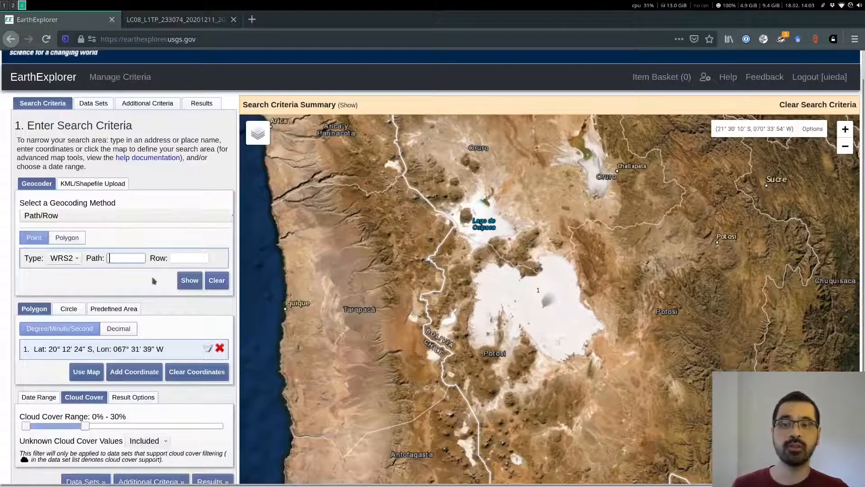
left_click(202, 104)
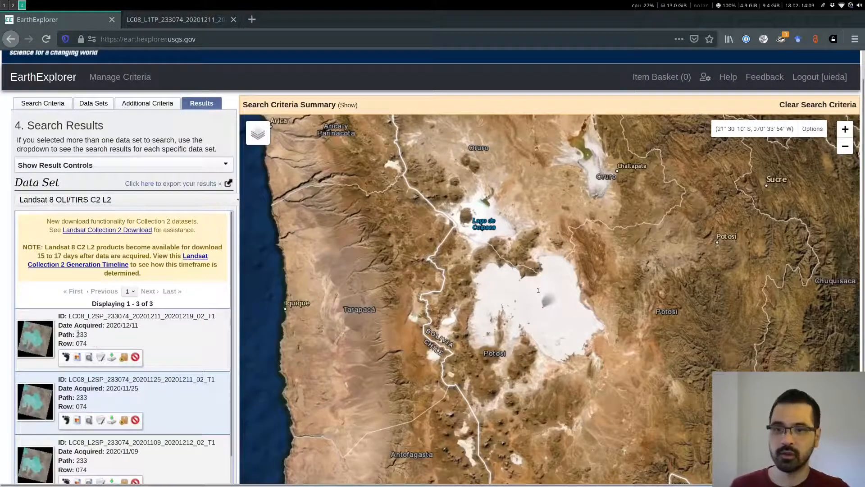
left_click(63, 104)
left_click(128, 259)
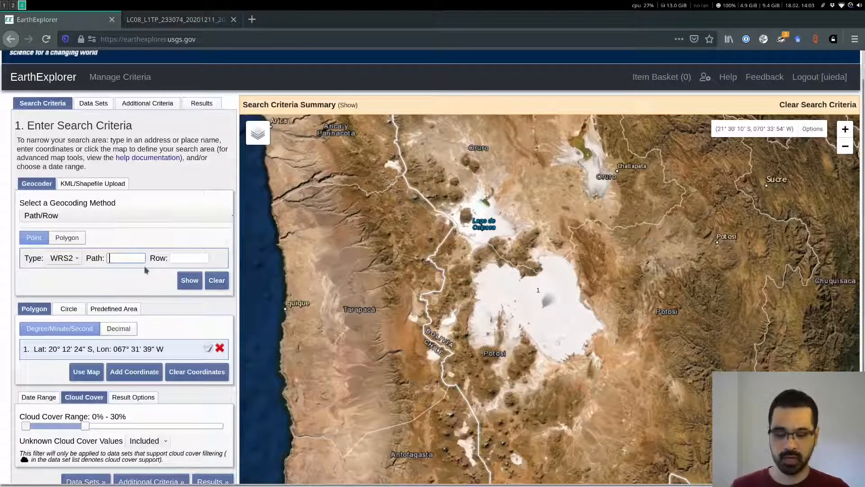
type("233")
key("Tab")
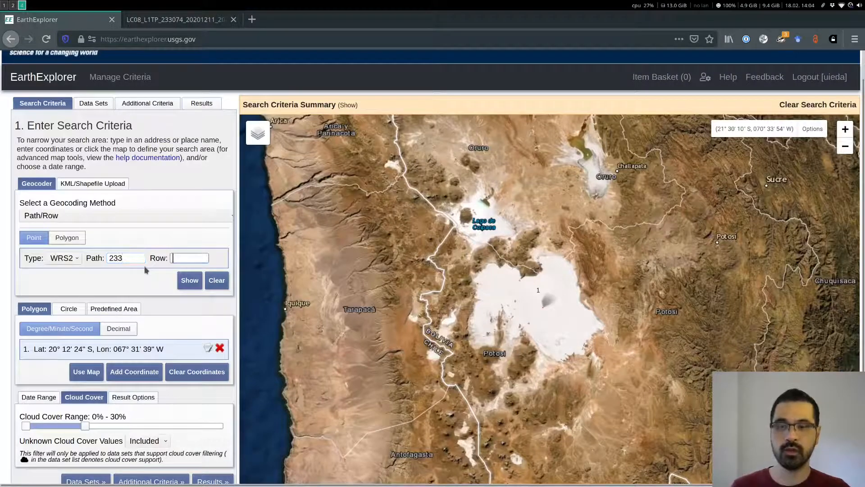
type("074")
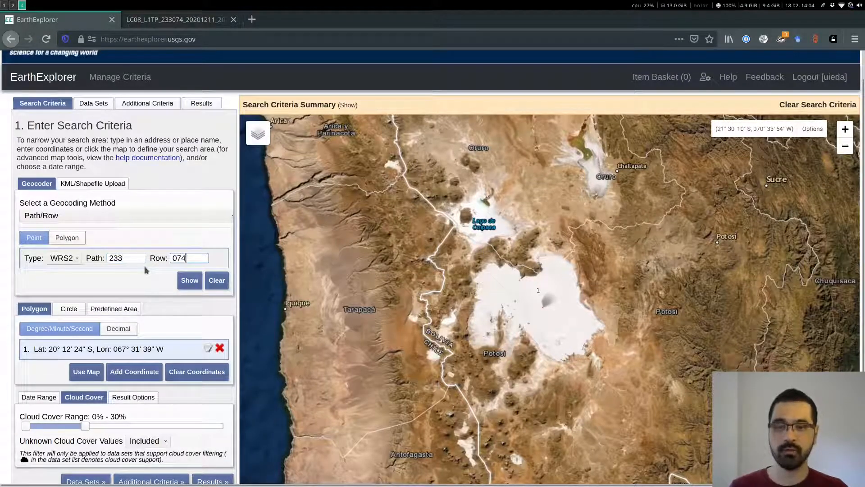
left_click(193, 281)
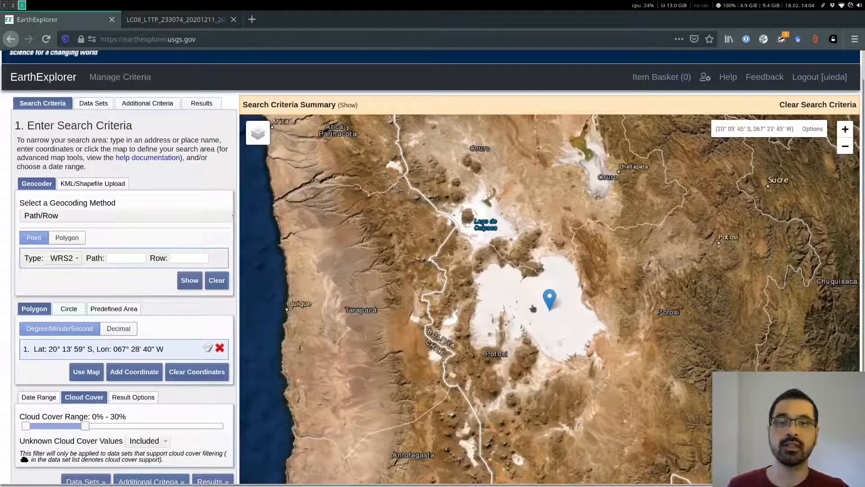
Step: Rerun the search for the path/row location and look through the resulting Landsat 8 scenes
left_click(212, 481)
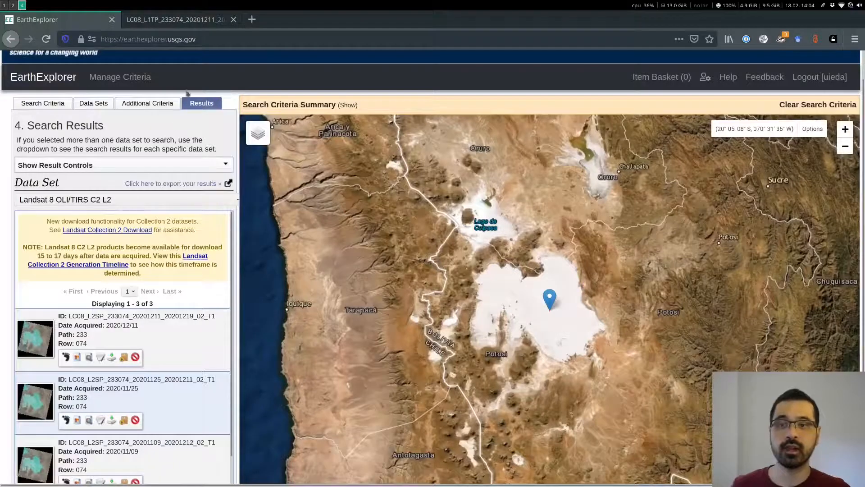
scroll(160, 331, "down", 1)
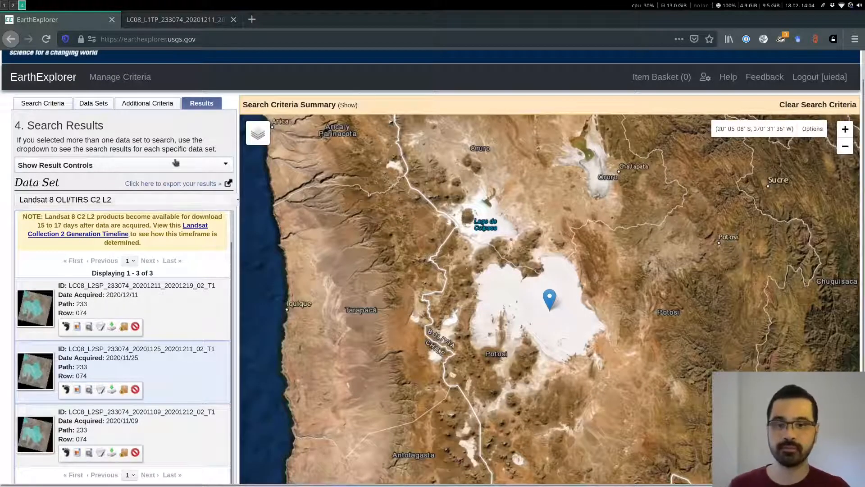
scroll(197, 336, "down", 3)
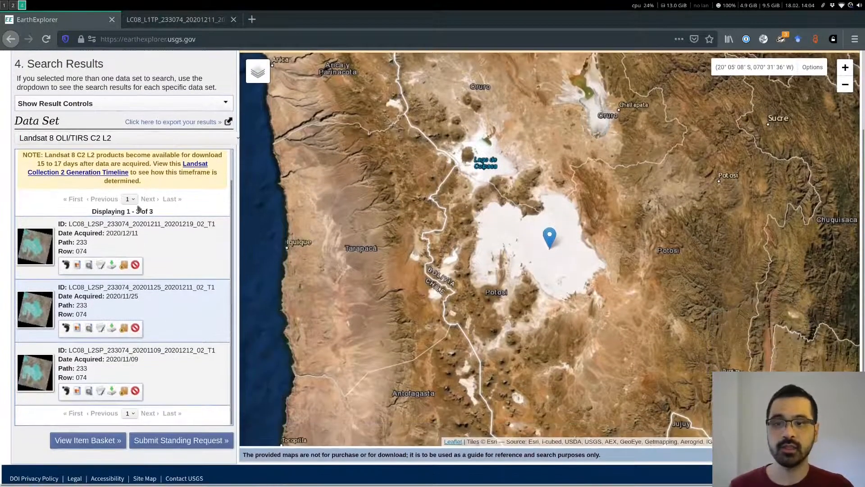
Step: Add Landsat 8 OLI/TIRS C2 L1 from Landsat Collection 2 Level-1 to the data sets being searched
scroll(163, 133, "up", 5)
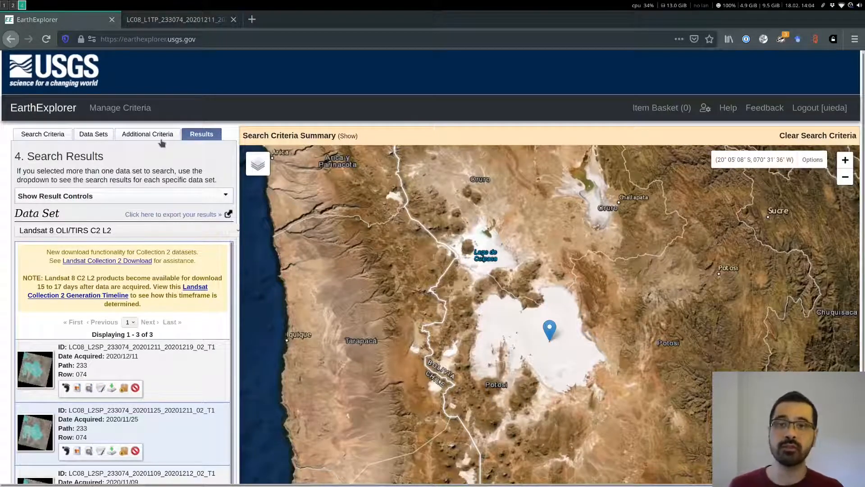
left_click(100, 136)
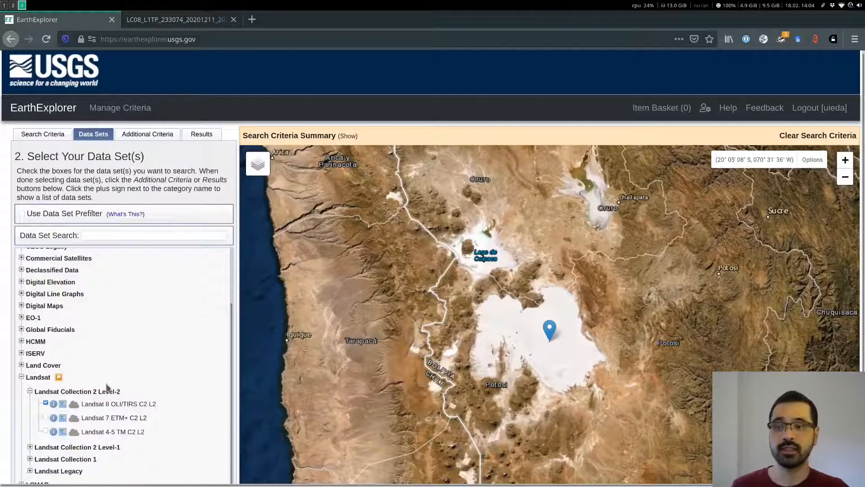
scroll(108, 387, "down", 1)
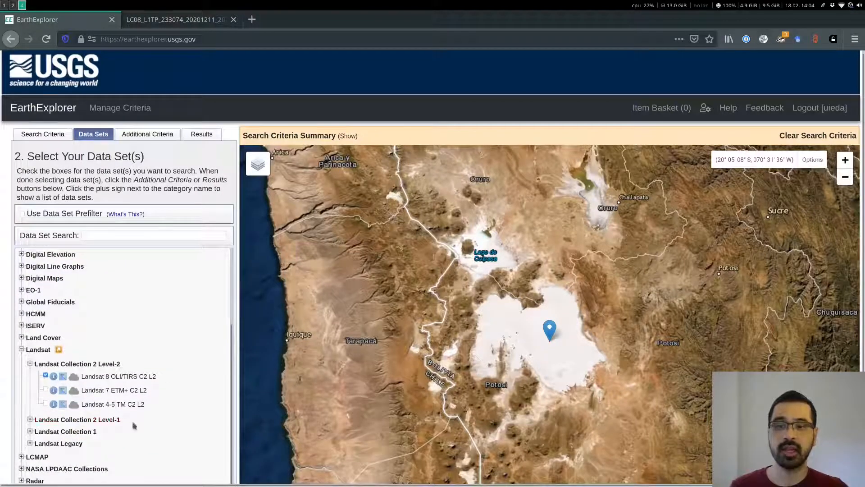
left_click(29, 419)
scroll(129, 408, "down", 1)
scroll(128, 408, "down", 1)
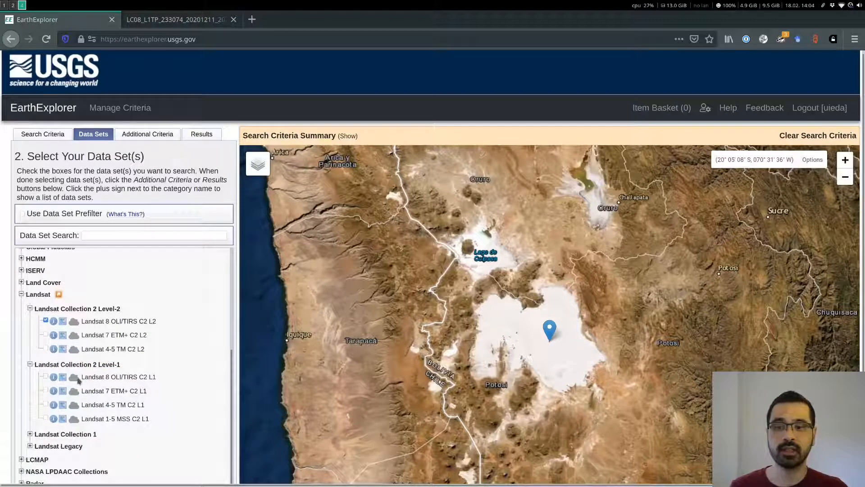
left_click(45, 377)
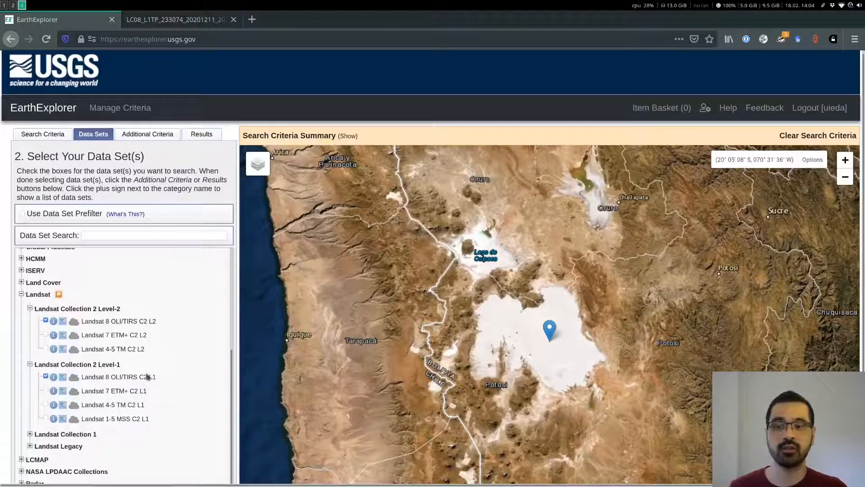
Step: Show the search results for the Landsat 8 OLI/TIRS C2 L1 data set and check the processing level in the 2020/12/11 scene's ID
left_click(203, 135)
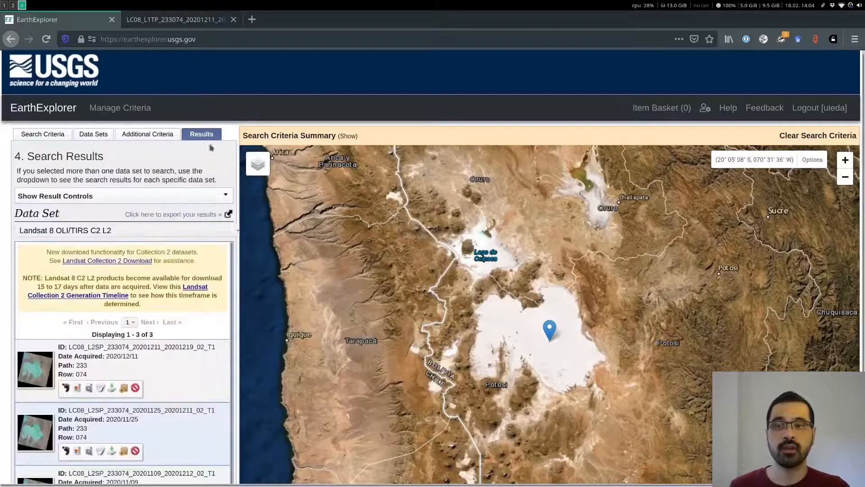
left_click(110, 234)
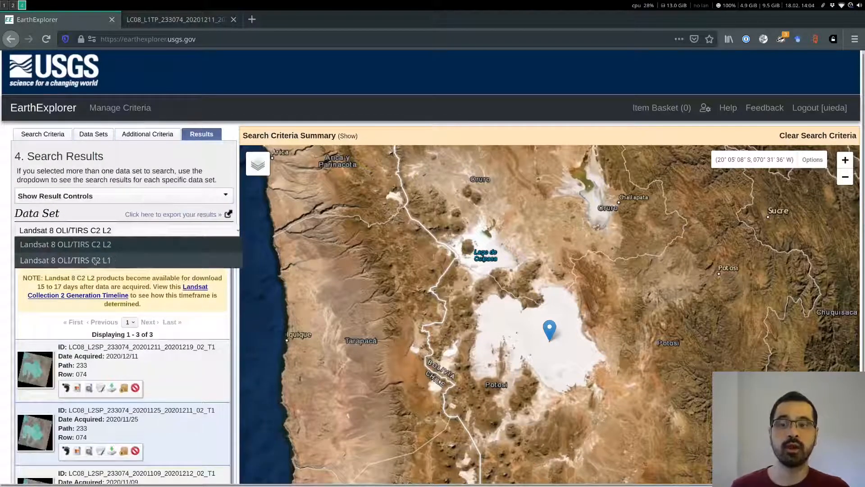
left_click(109, 261)
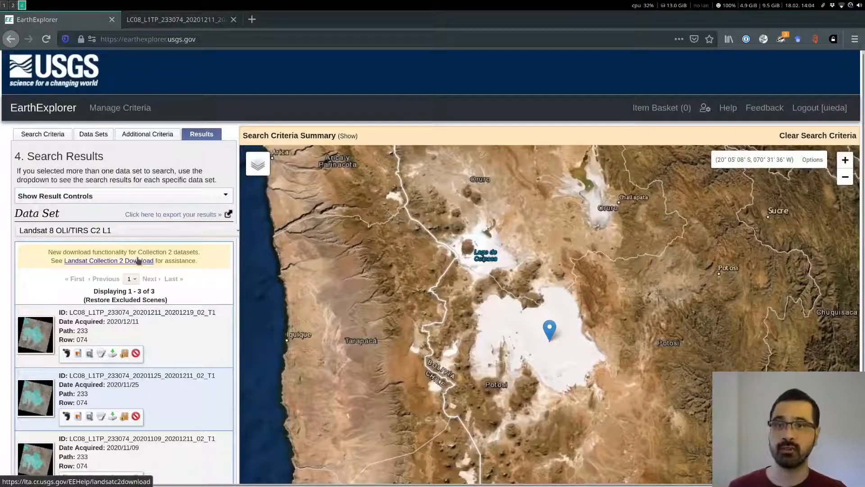
scroll(146, 348, "down", 2)
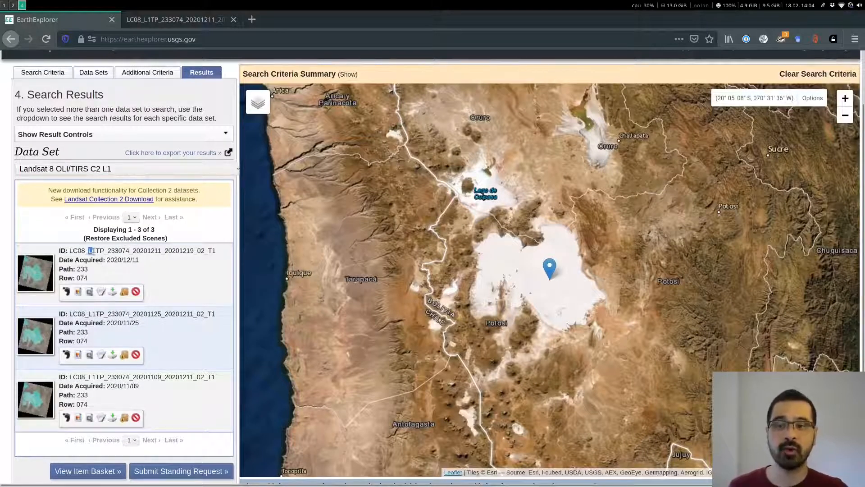
left_click_drag(89, 251, 96, 250)
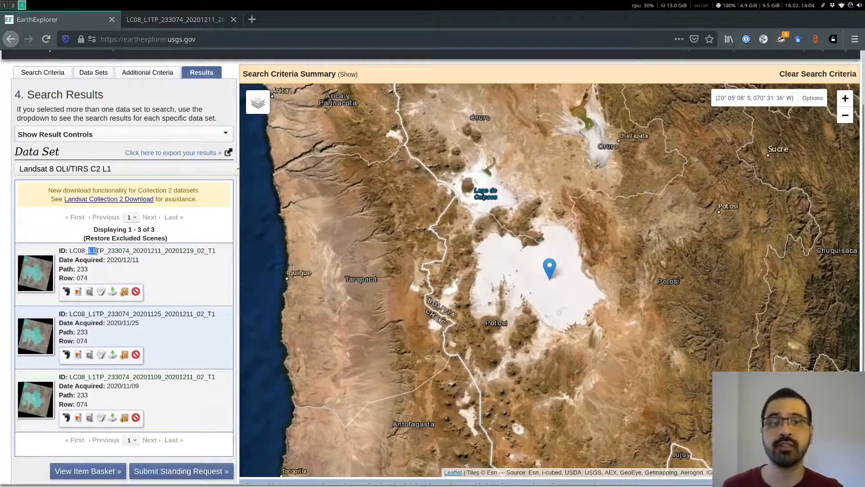